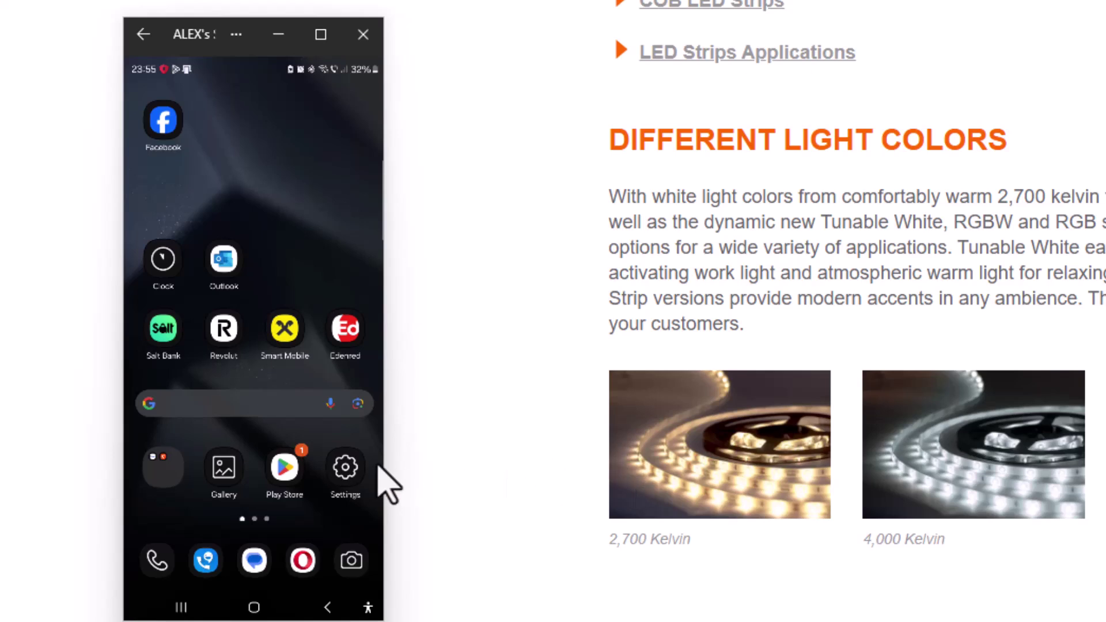
Step: Search Google Play for 'ledvance'
left_click(285, 478)
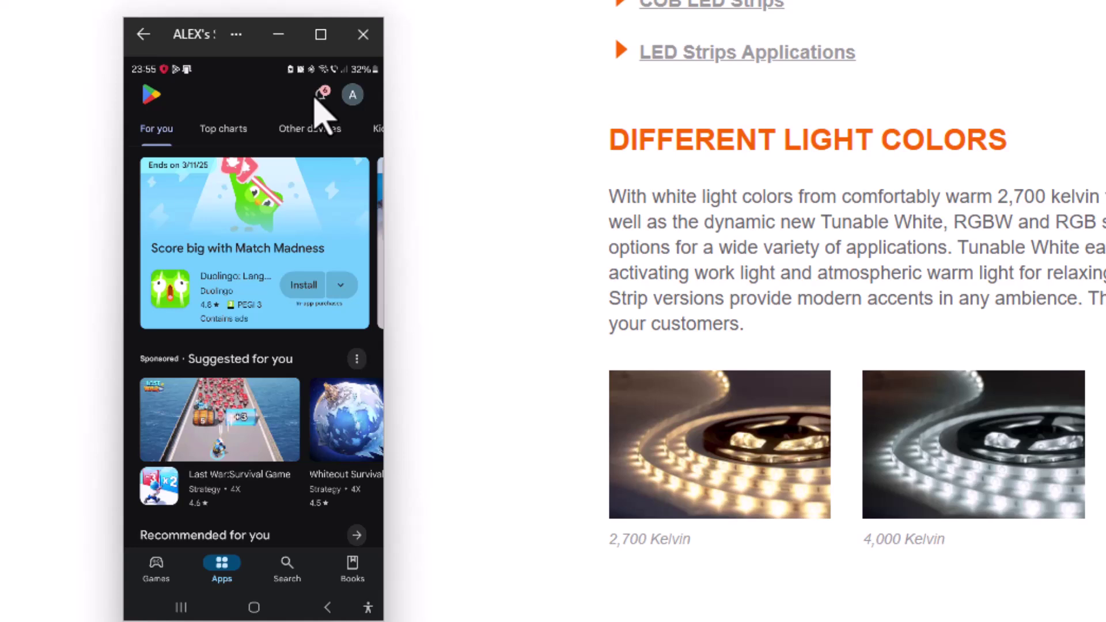
left_click(284, 576)
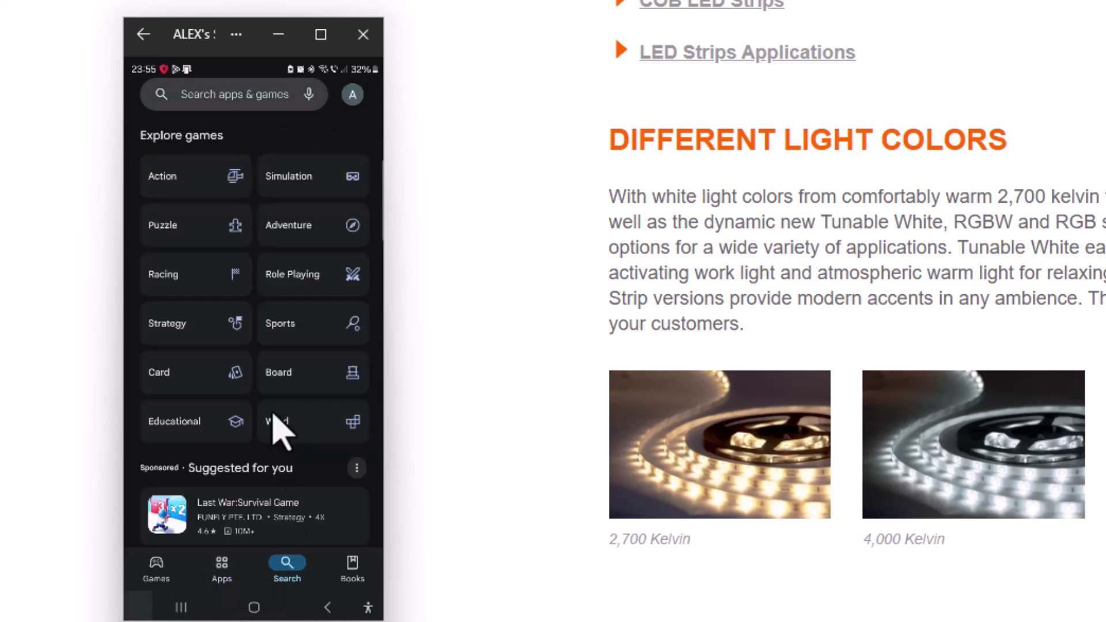
left_click(240, 107)
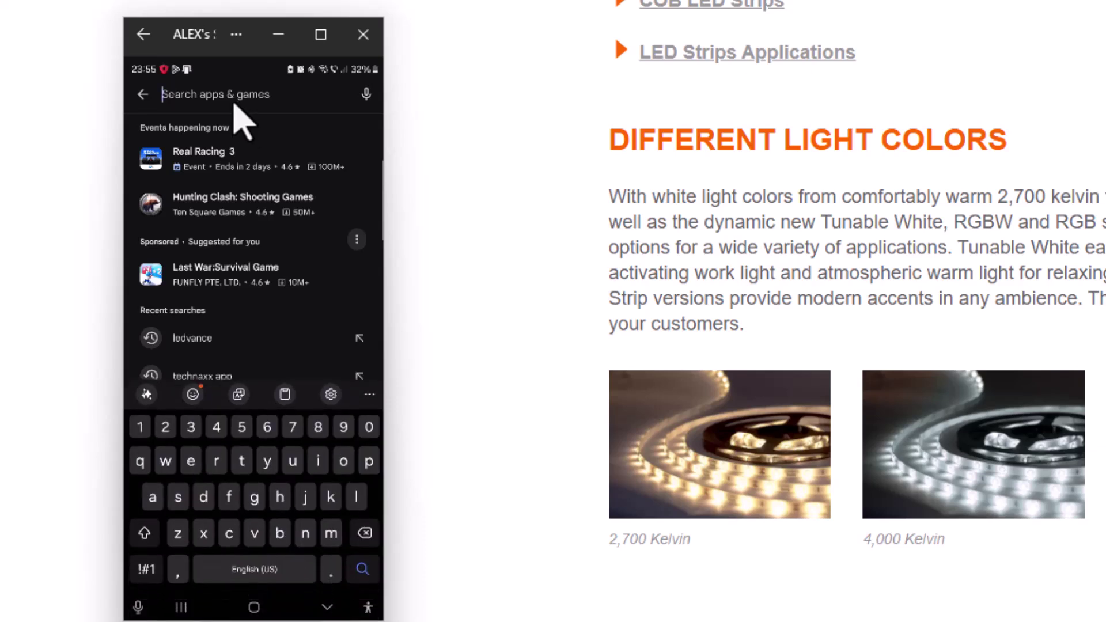
type("ledvance")
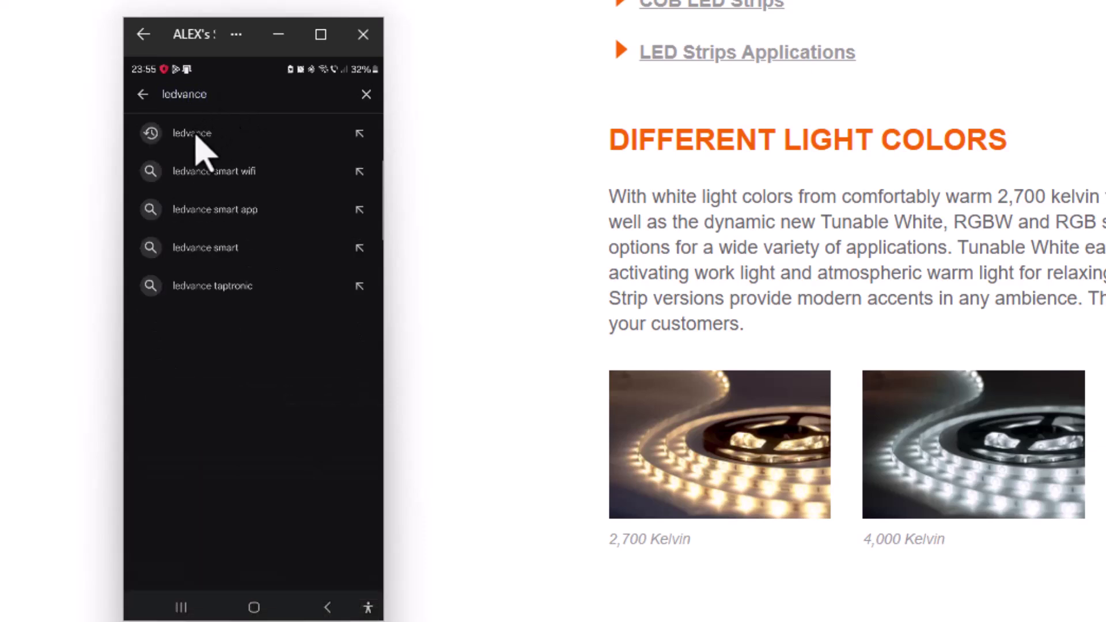
left_click(196, 134)
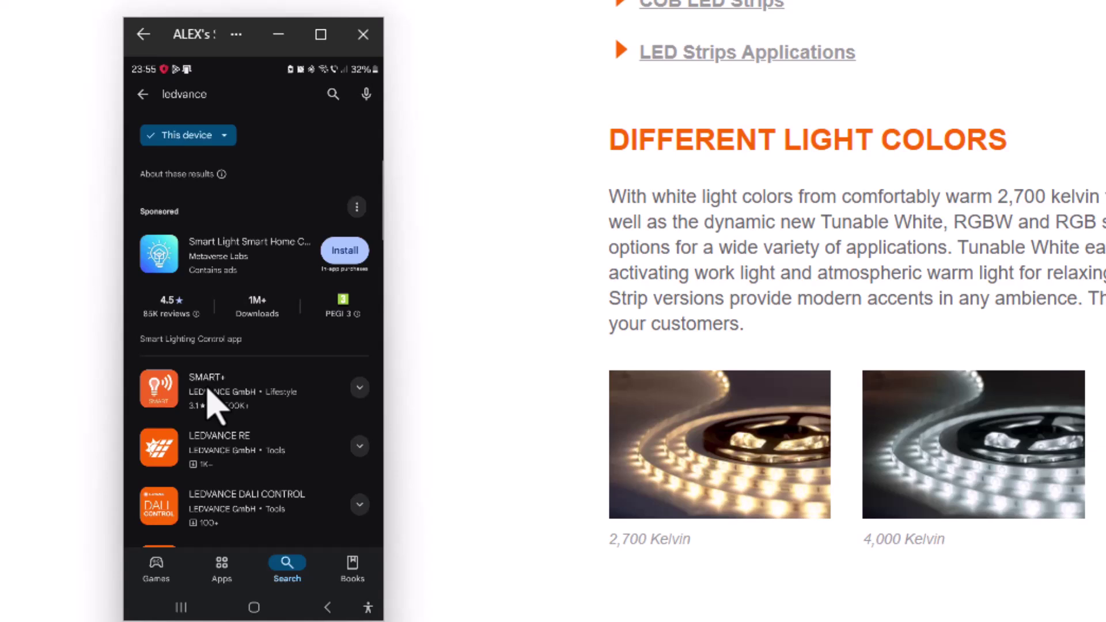
Step: Install the SMART+ app by LEDVANCE GmbH and launch it
left_click(213, 398)
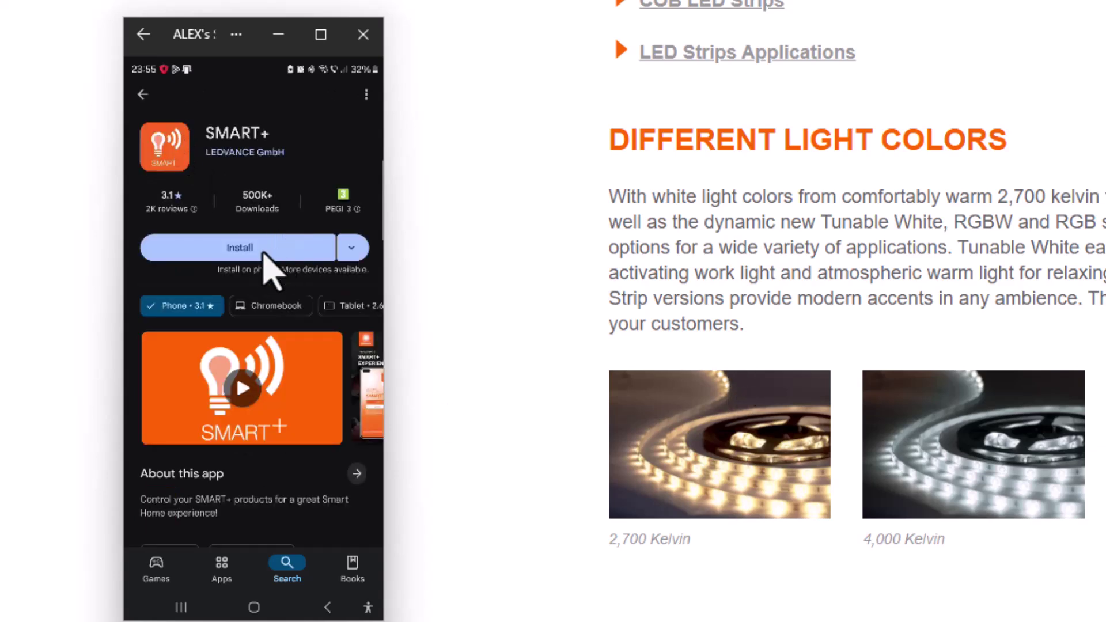
left_click(259, 251)
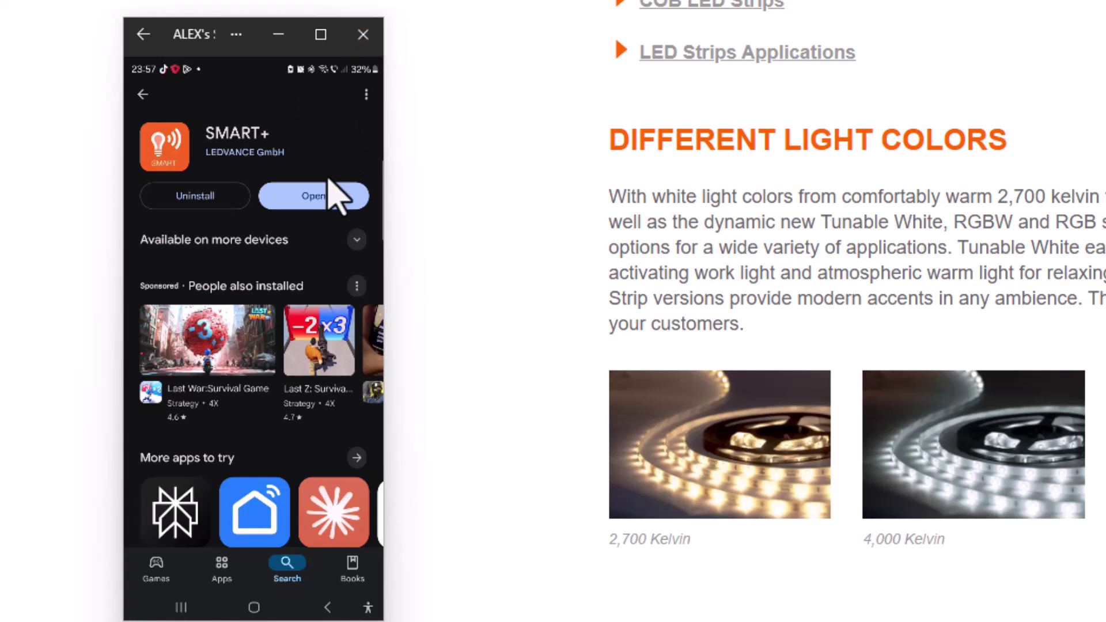
left_click(320, 195)
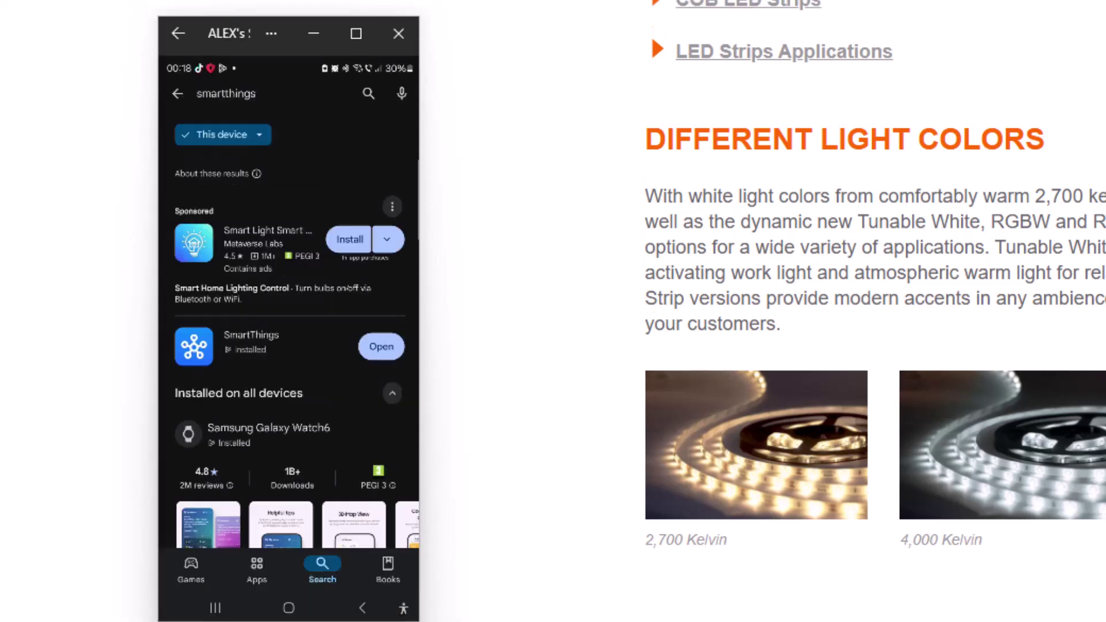
Step: In SmartThings, start adding a device from the Partner devices list
left_click(377, 349)
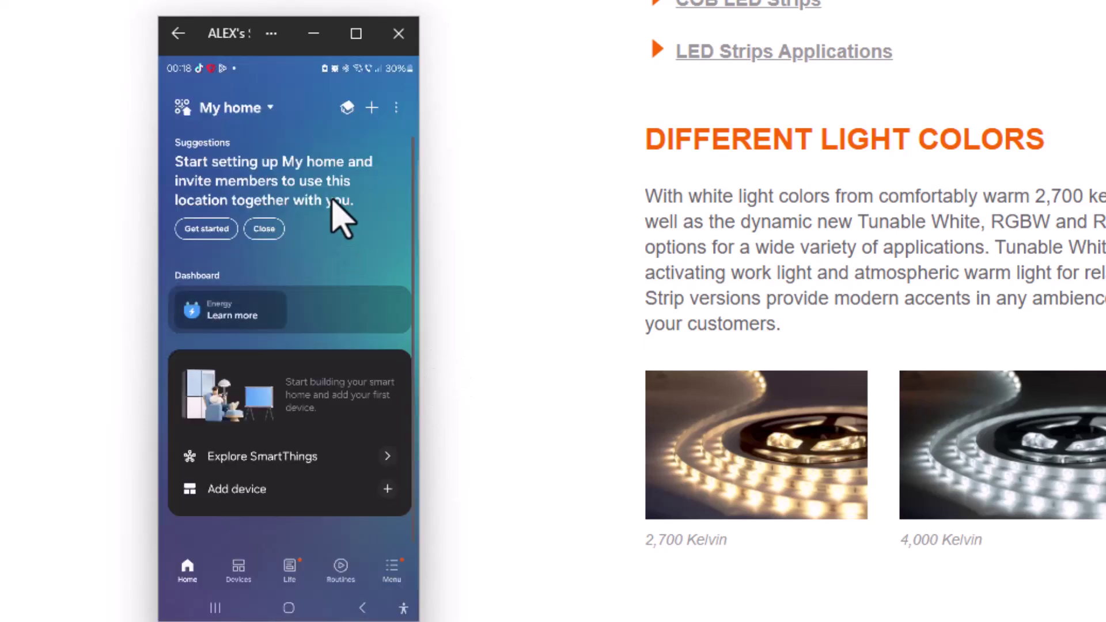
left_click(369, 109)
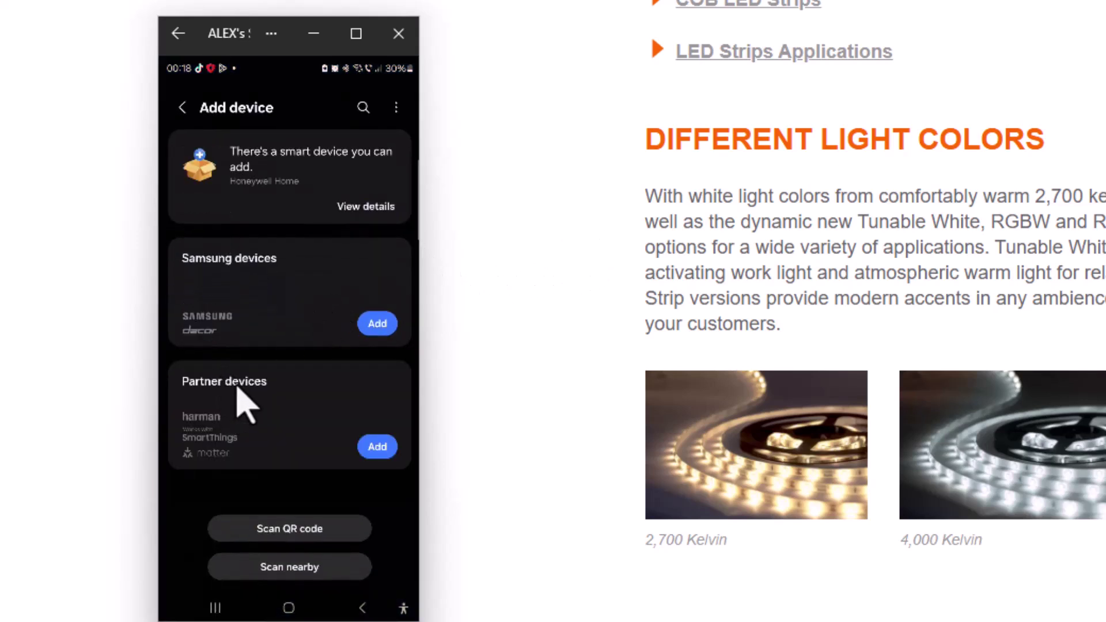
left_click(378, 447)
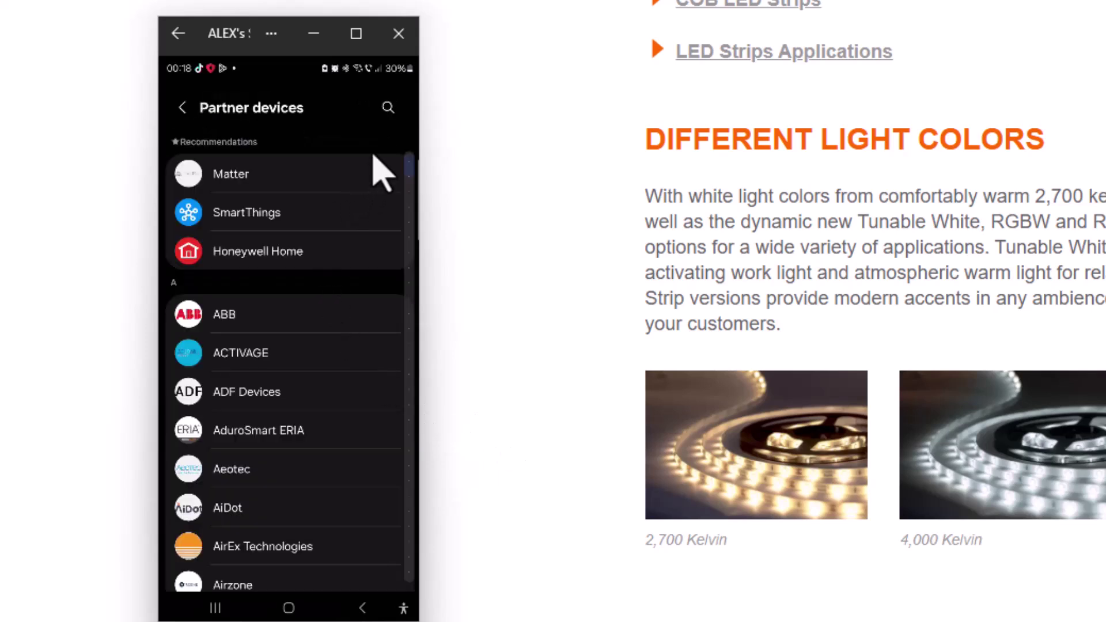
Step: Search partners for 'led', pick LEDVANCE SMART+ WIFI and continue to account linking
left_click(389, 108)
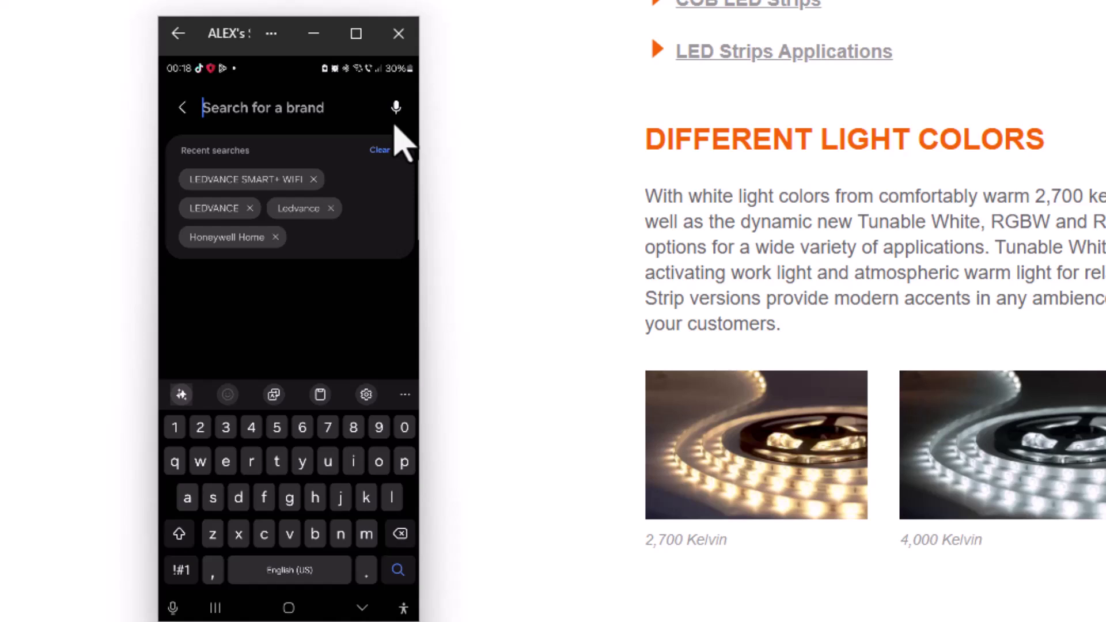
type("led")
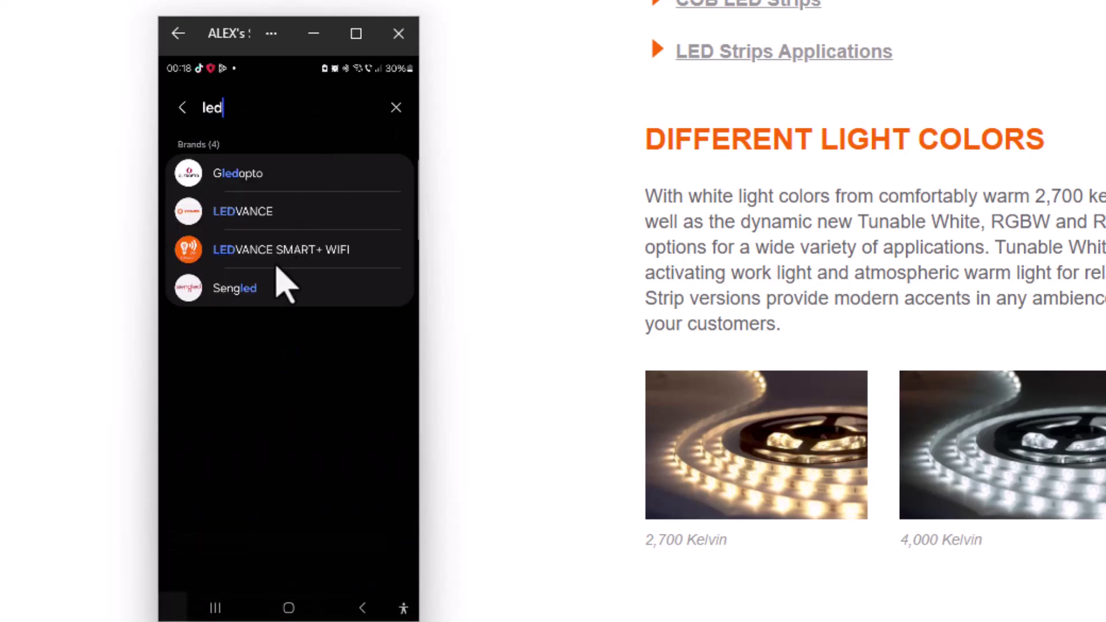
left_click(287, 249)
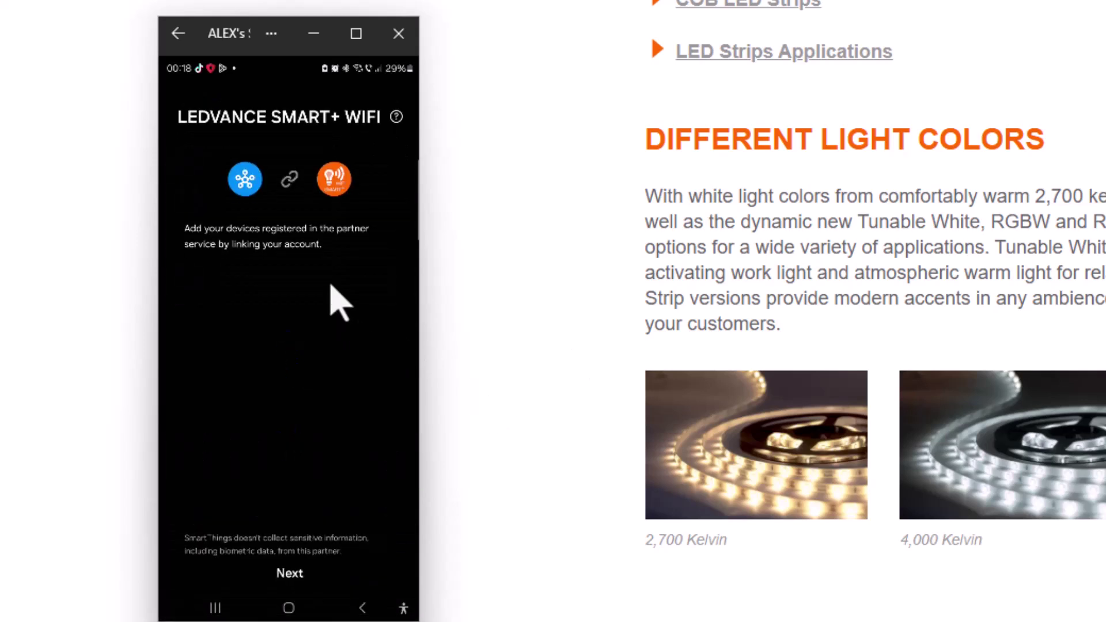
left_click(298, 579)
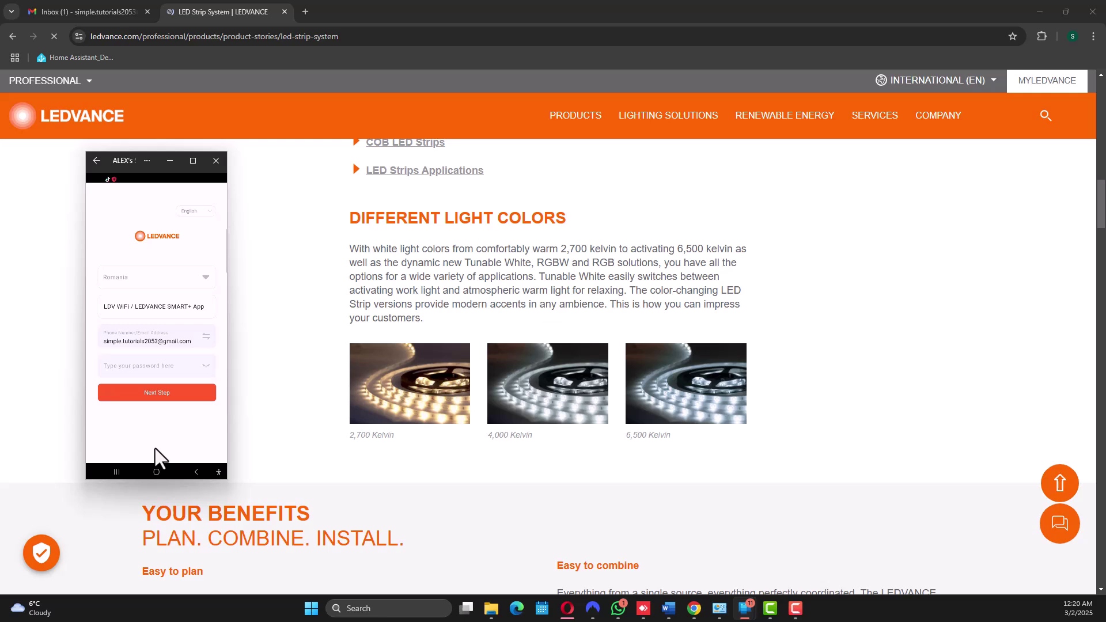
Step: Sign in to the LEDVANCE account with its password and pass the slider verification
left_click(129, 367)
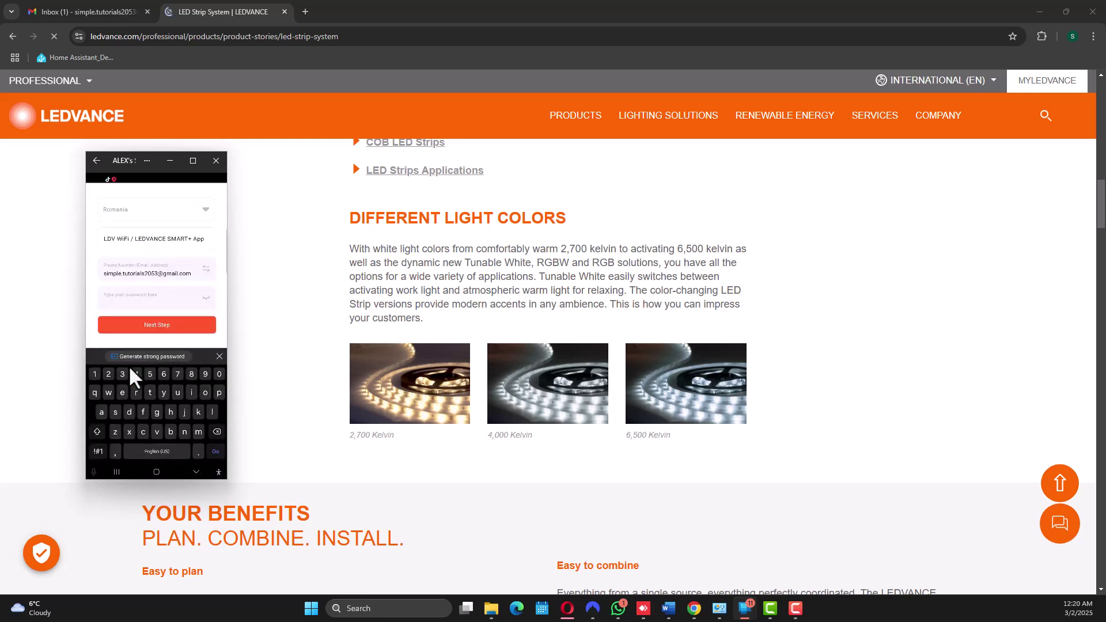
key("ctrl+v")
left_click(130, 390)
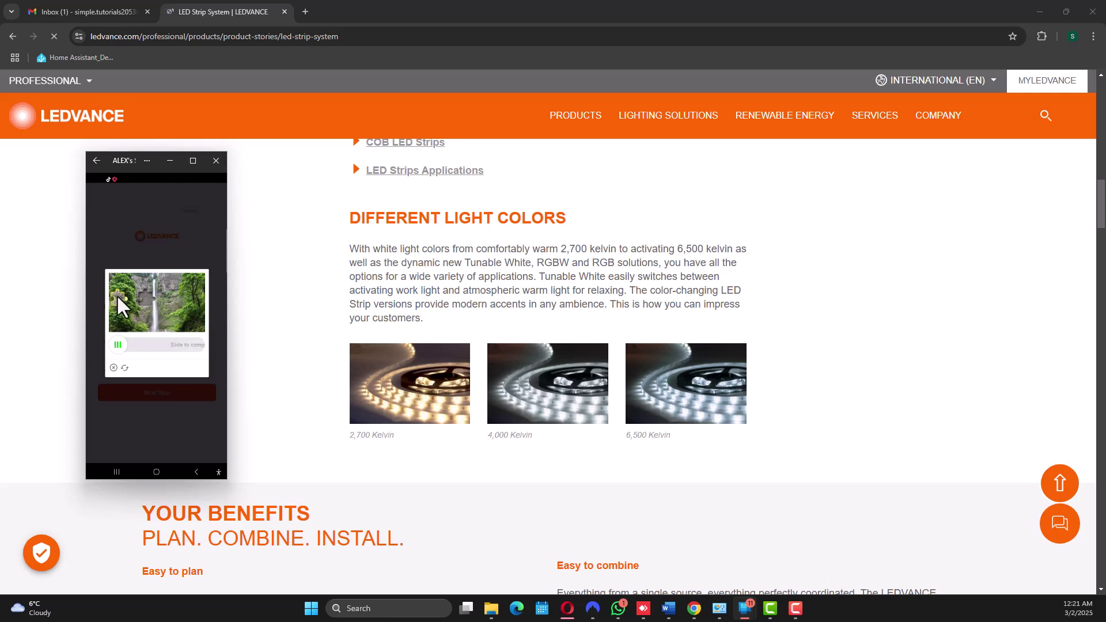
left_click_drag(116, 295, 147, 309)
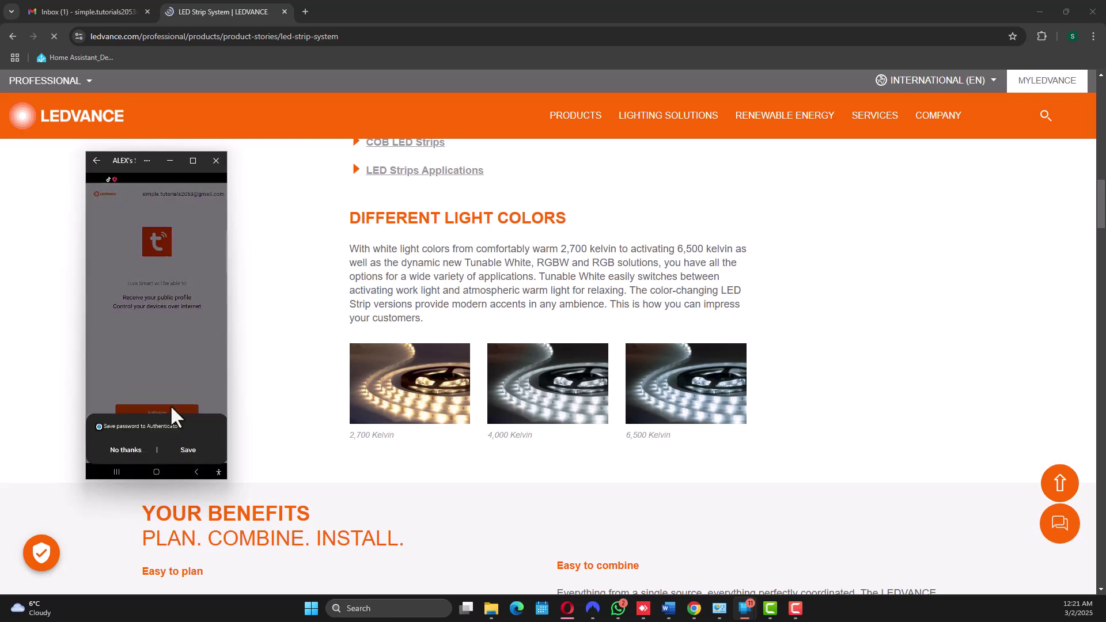
Step: Decline saving the password, authorize SmartThings, and close the success page
left_click(178, 445)
left_click(159, 415)
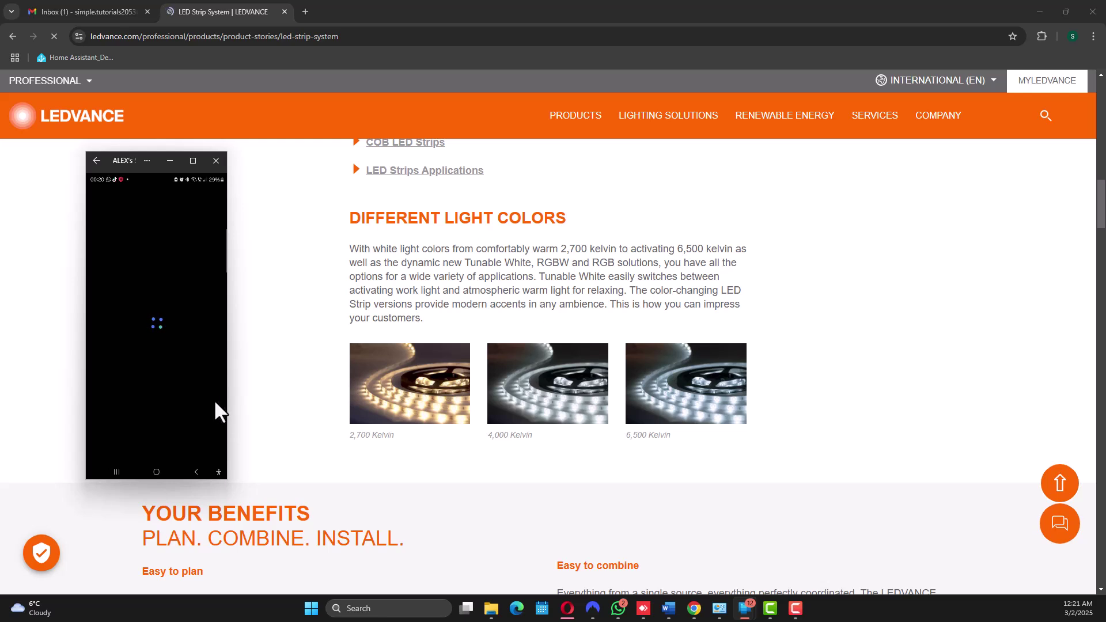
left_click(167, 461)
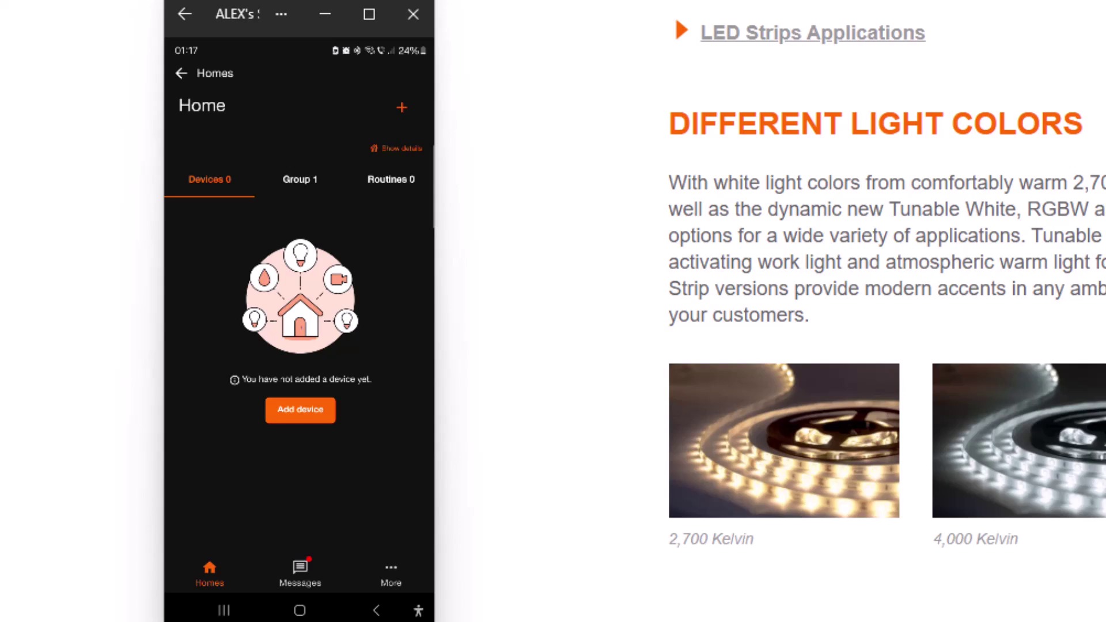
Step: Add the LDVSMART+INDFLEX2M strip via automatic search, connecting it to the Deco_IoT WiFi network
left_click(299, 412)
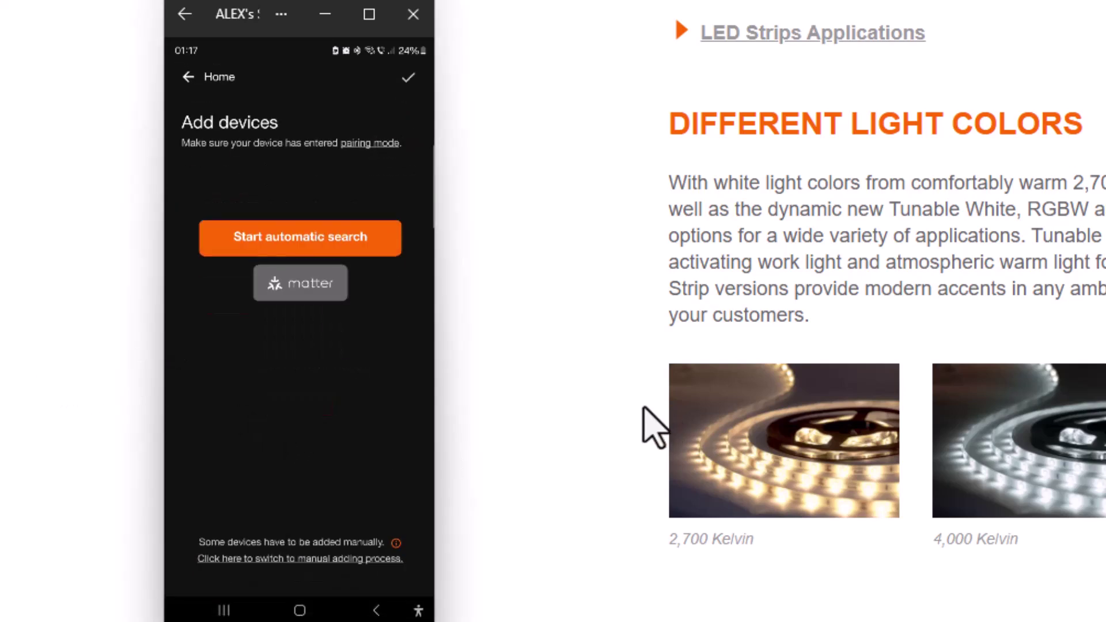
left_click(352, 241)
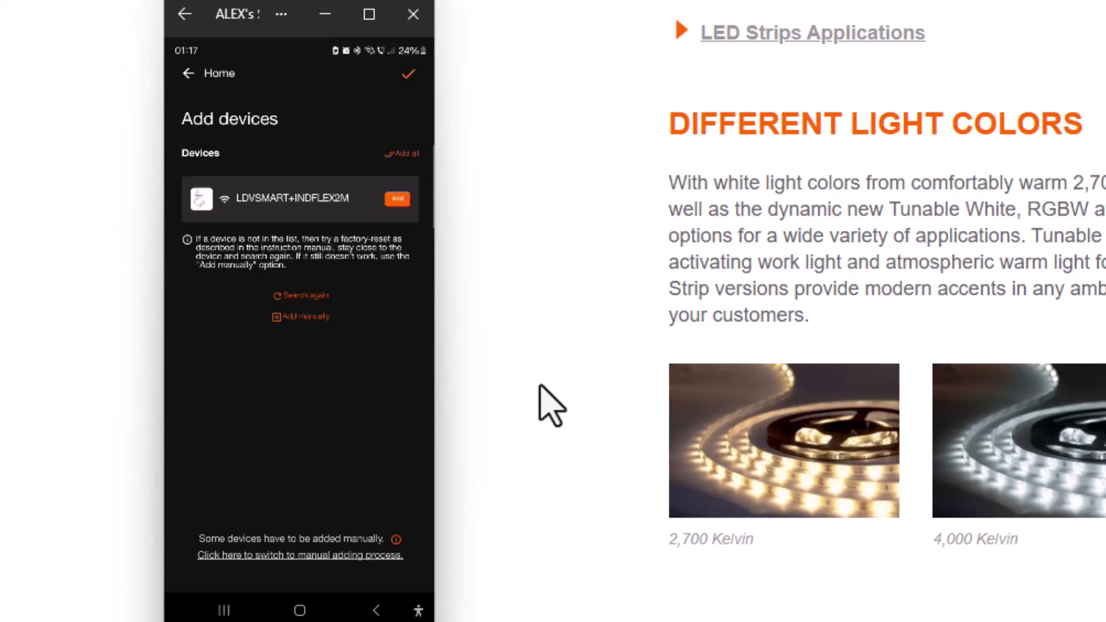
left_click(397, 199)
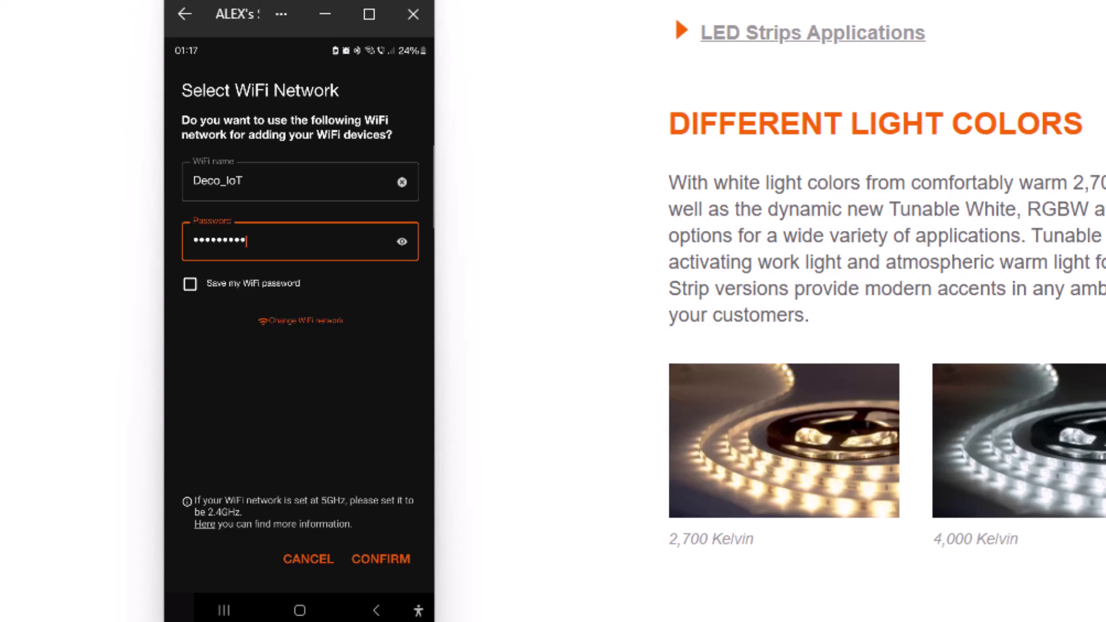
left_click(381, 560)
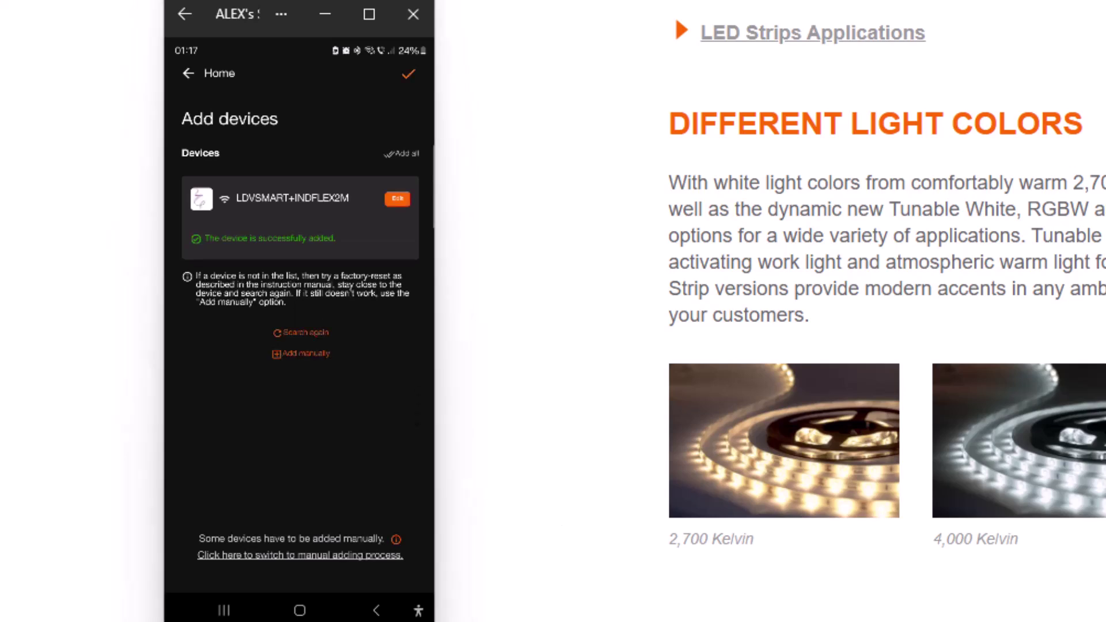
left_click(410, 75)
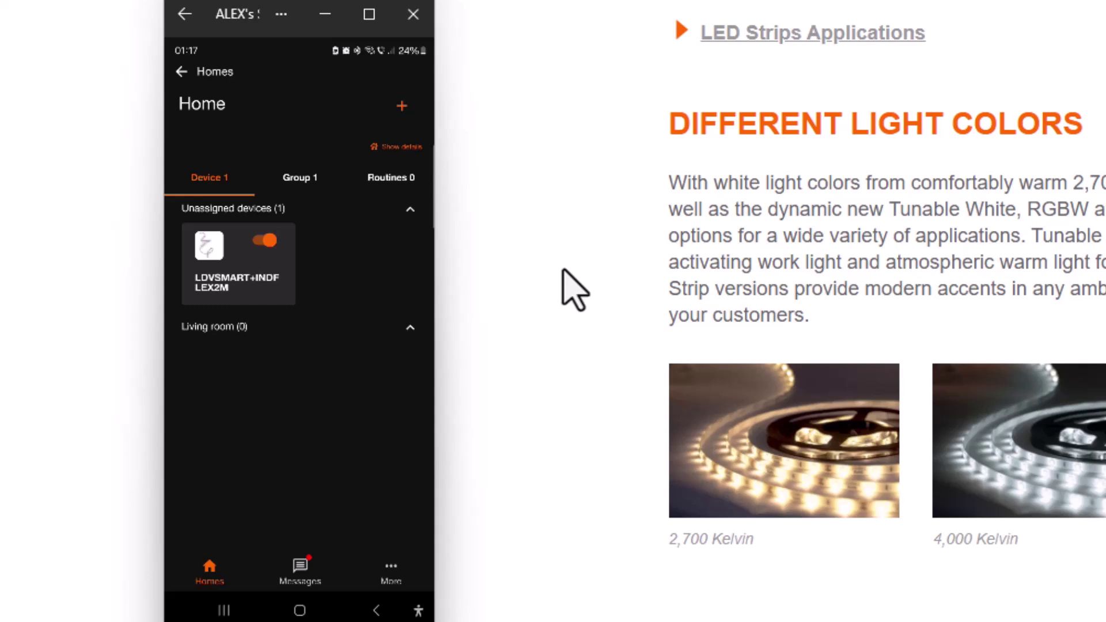
Step: Change the LED strip's name in its device settings to Kitchen_LLED and save
left_click(227, 268)
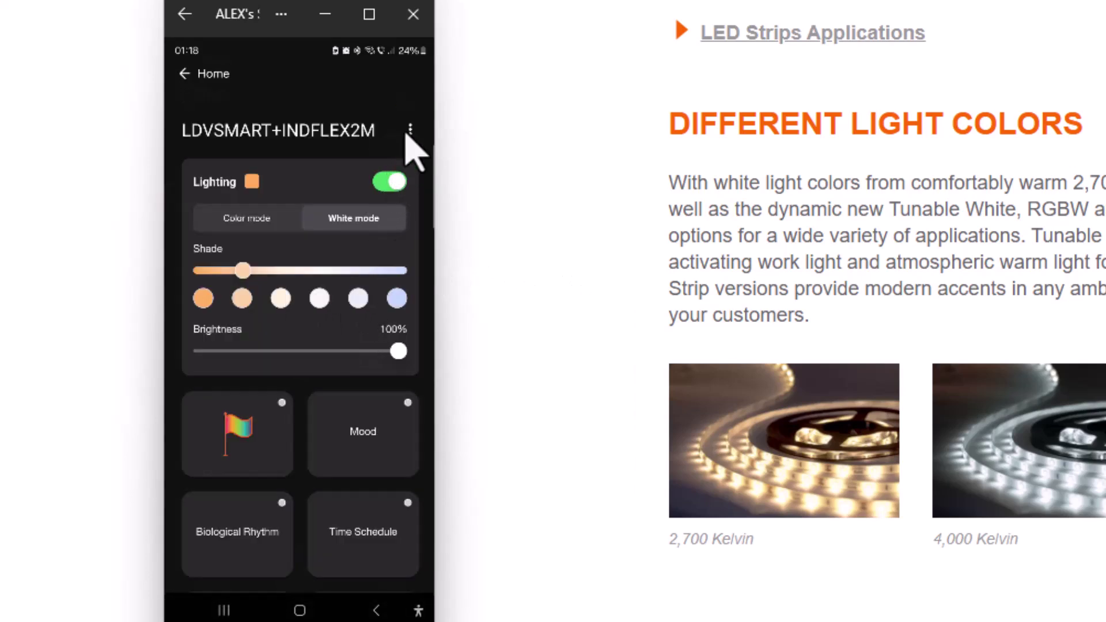
left_click(410, 130)
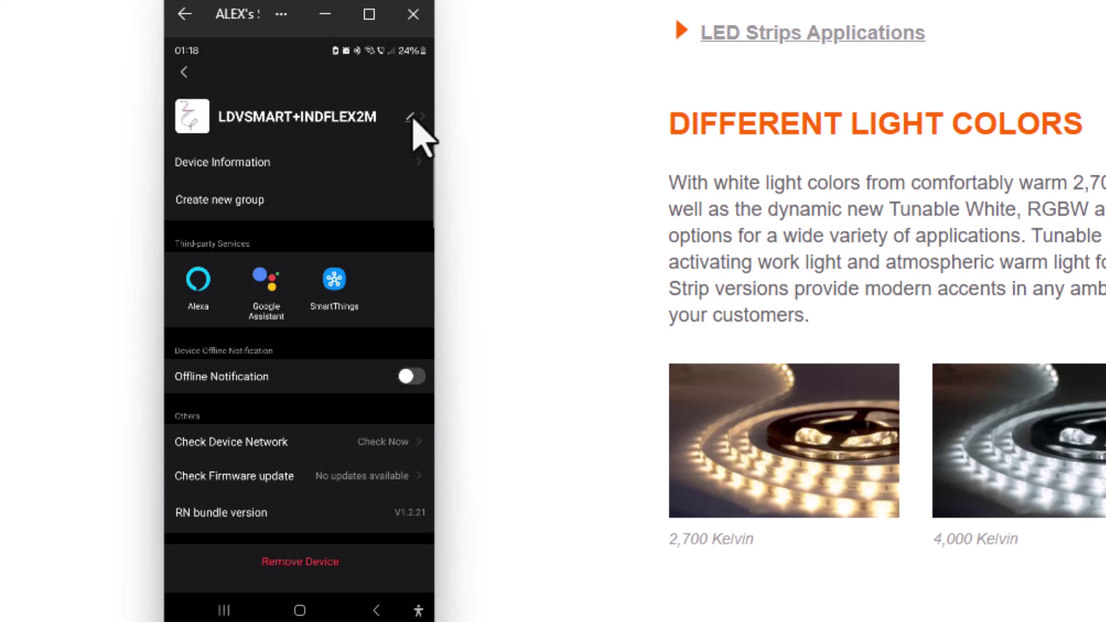
left_click(410, 117)
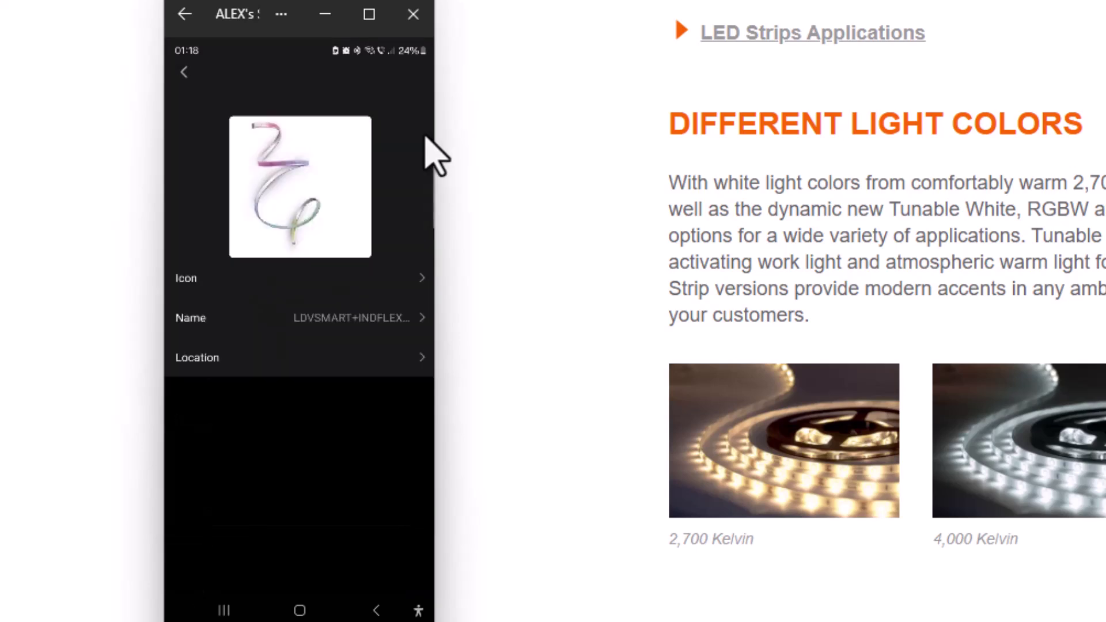
left_click(411, 332)
key("BackSpace")
key("BackSpace")
key("BackSpace")
key("BackSpace")
key("BackSpace")
key("BackSpace")
key("BackSpace")
key("BackSpace")
key("BackSpace")
key("BackSpace")
key("BackSpace")
key("BackSpace")
key("BackSpace")
key("BackSpace")
key("BackSpace")
key("BackSpace")
key("BackSpace")
key("BackSpace")
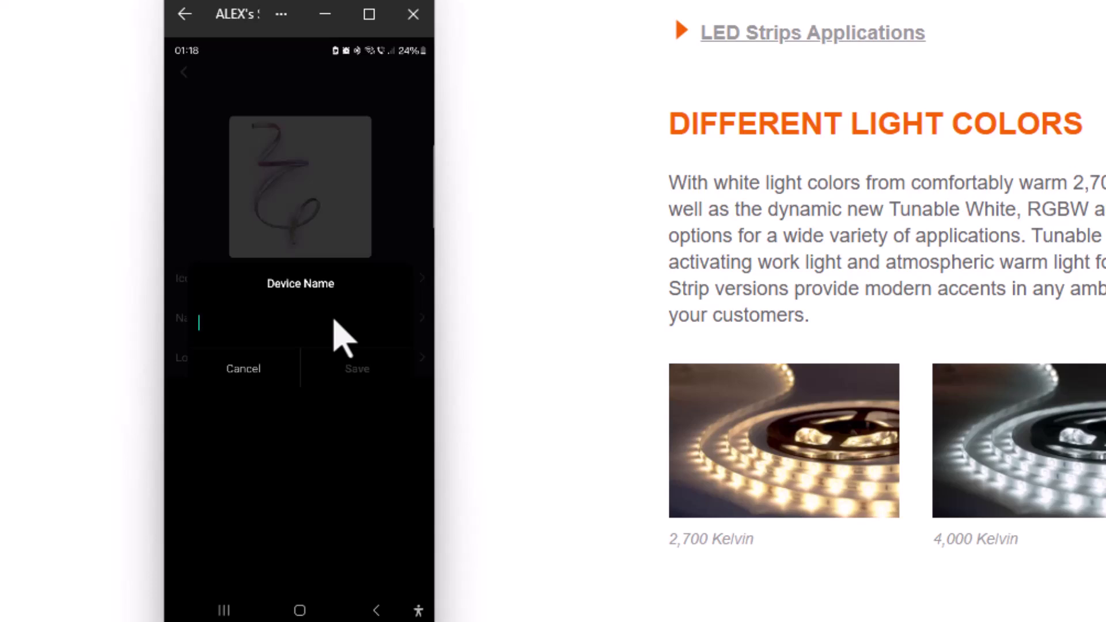
type("Kitche")
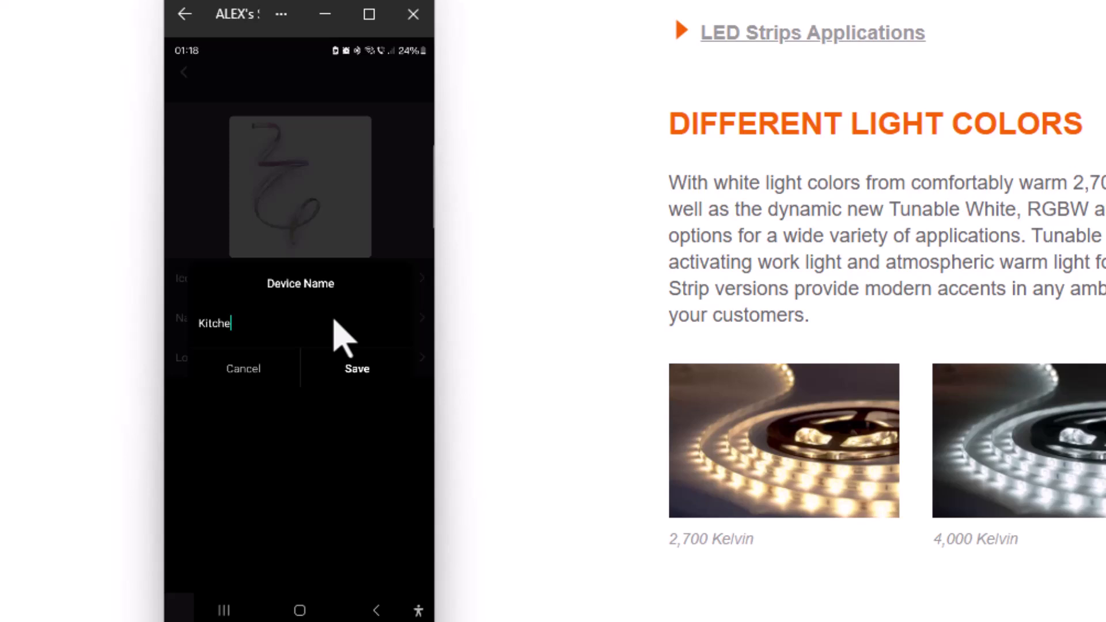
type("n_LLED")
left_click(356, 371)
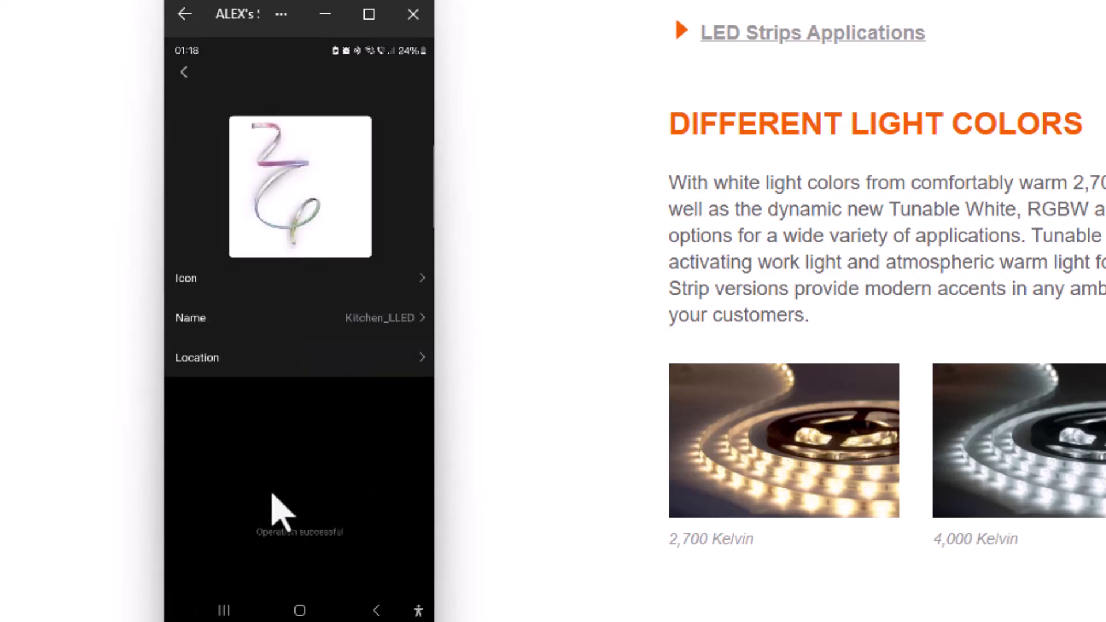